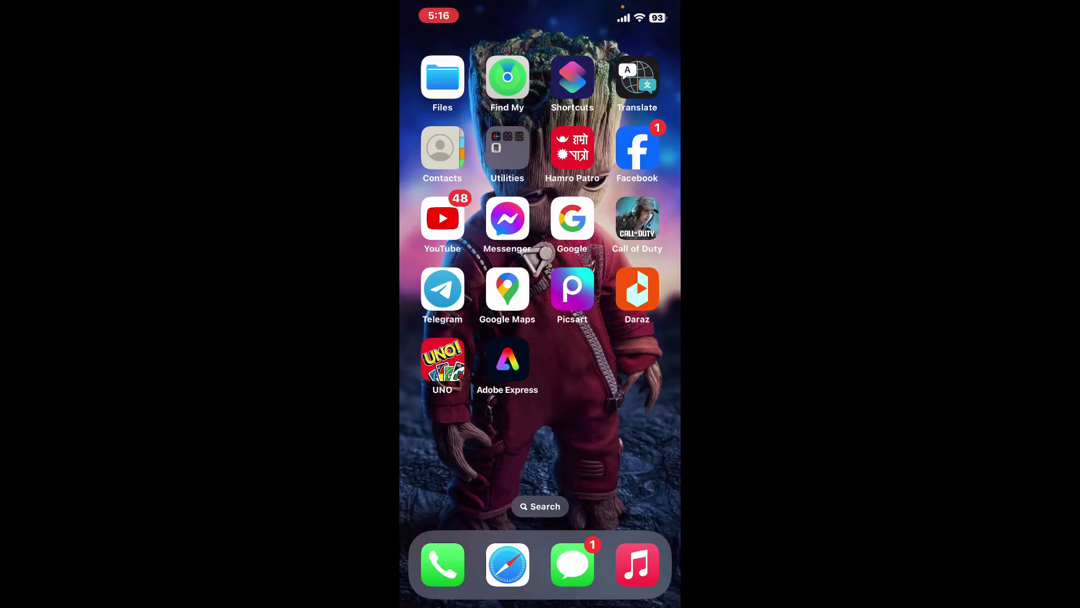
# Step: Open Picsart and scroll the timeline past the restaurant clip to the mountain footage
pyautogui.click(573, 290)
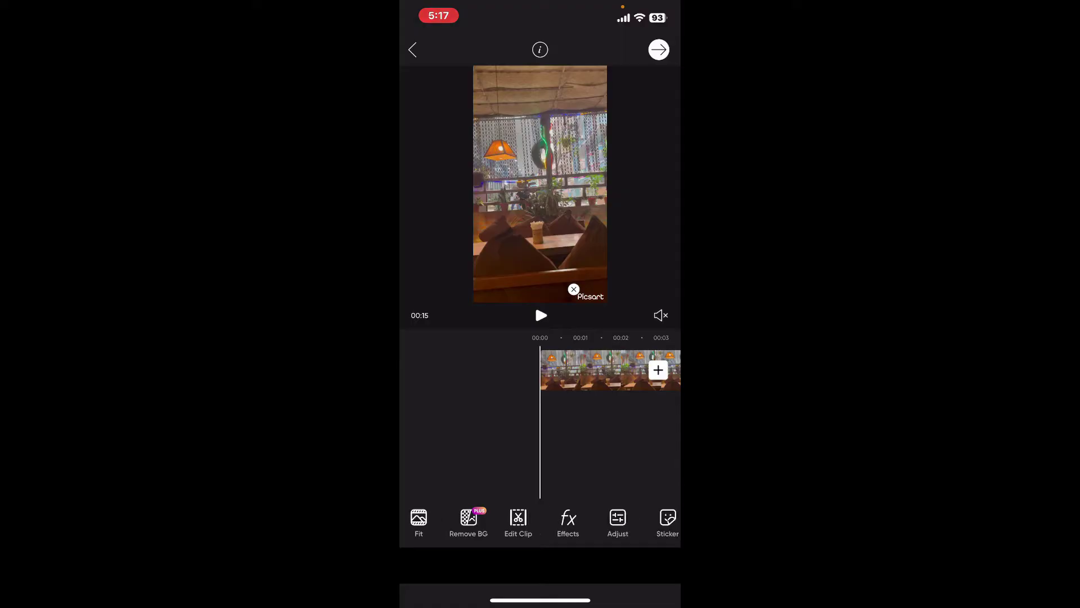
pyautogui.moveTo(642, 370); pyautogui.dragTo(473, 370)
pyautogui.moveTo(642, 370); pyautogui.dragTo(422, 370)
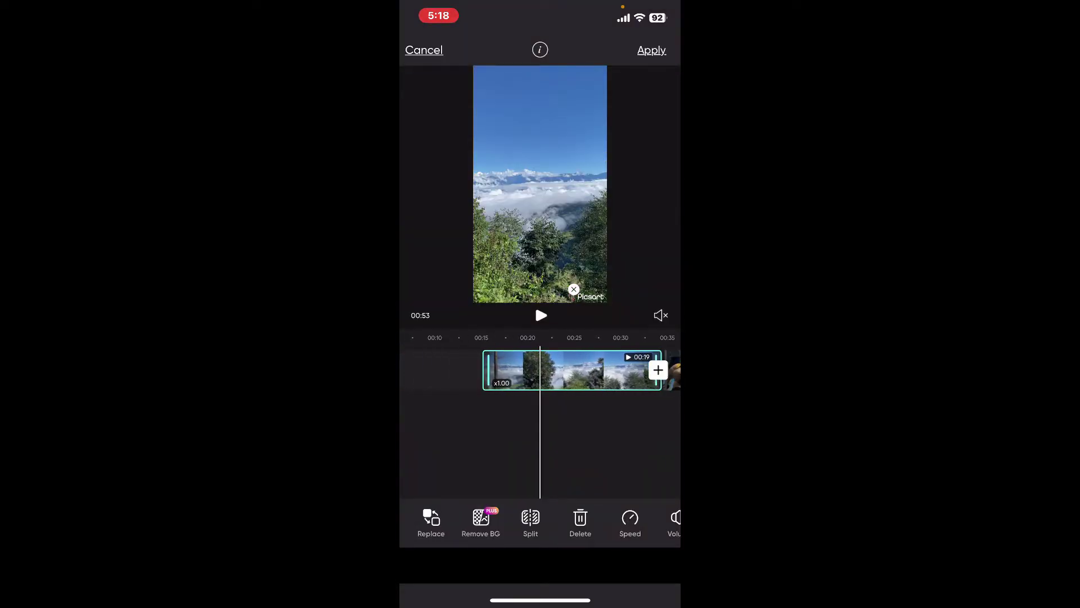
# Step: Leave clip editing and scrub back to the restaurant–mountain clip join
pyautogui.click(591, 371)
pyautogui.moveTo(473, 372); pyautogui.dragTo(590, 371)
pyautogui.click(540, 447)
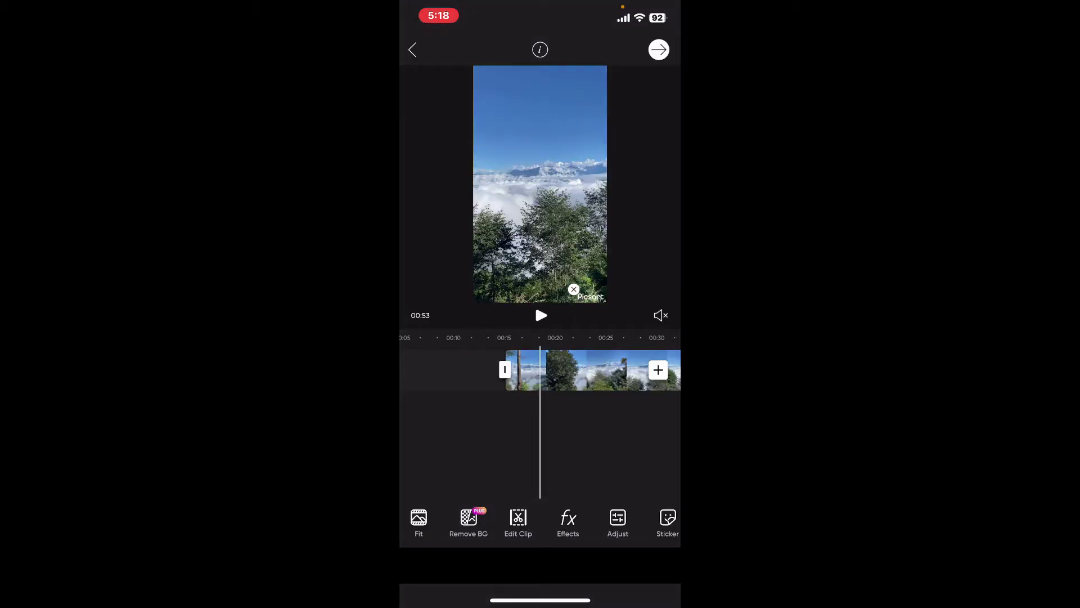
pyautogui.moveTo(523, 371); pyautogui.dragTo(591, 371)
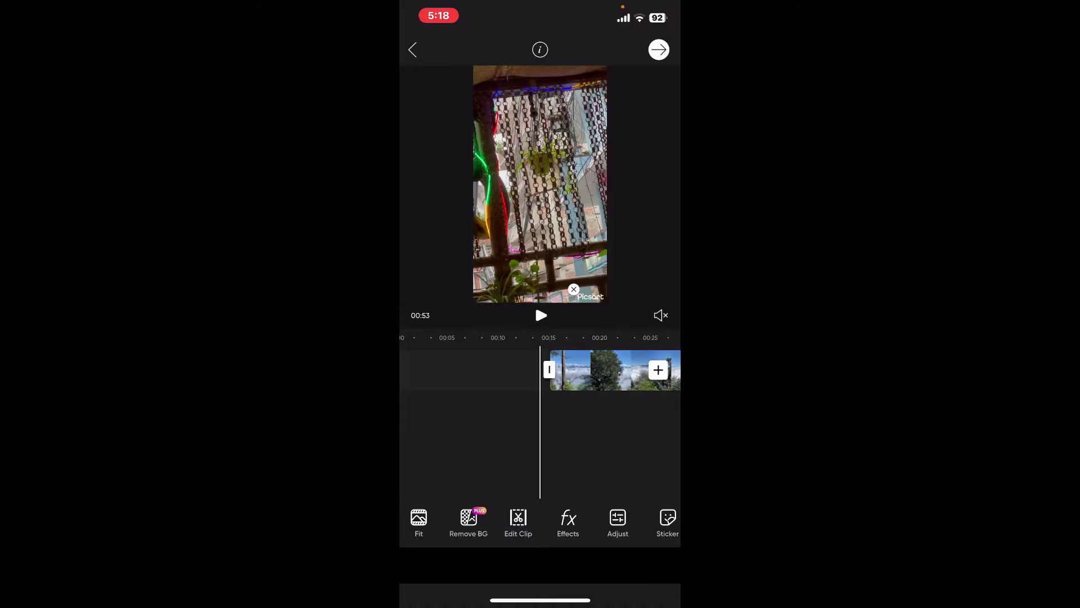
pyautogui.moveTo(608, 371)
pyautogui.mouseDown()
pyautogui.moveTo(439, 372)
pyautogui.moveTo(607, 371)
pyautogui.moveTo(556, 372)
pyautogui.mouseUp()
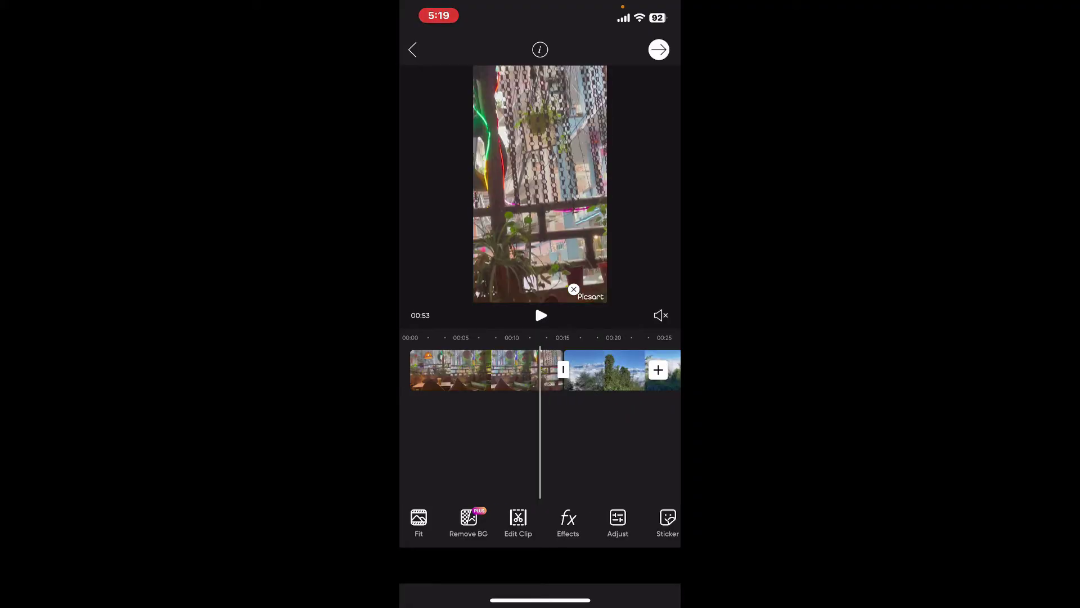
# Step: Preview Dissolve, Glitch, Neon Fade, then Glitch again on the restaurant–mountain join
pyautogui.click(563, 369)
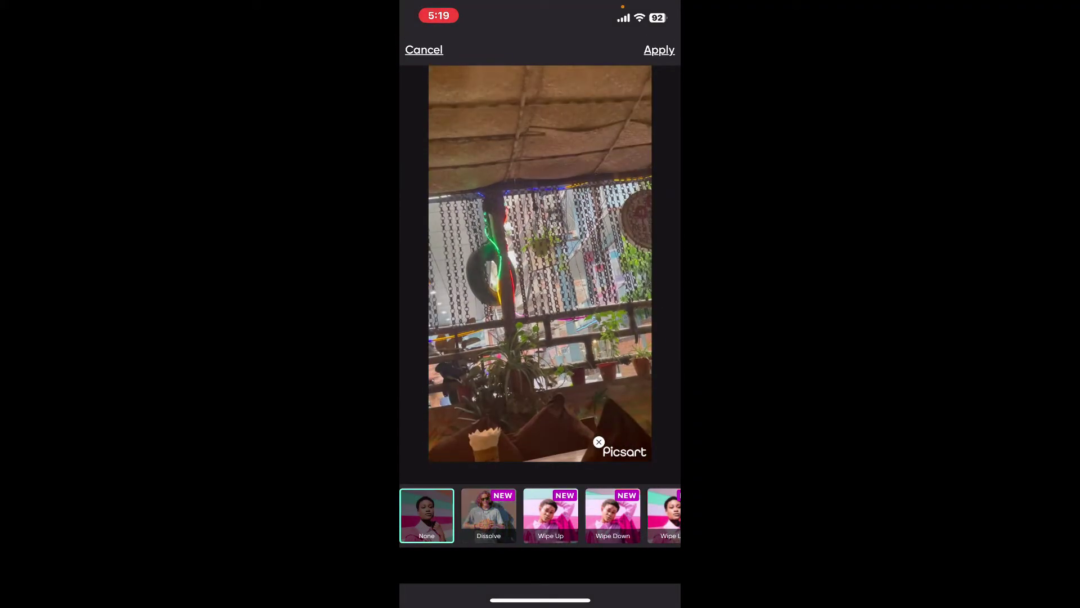
pyautogui.click(489, 514)
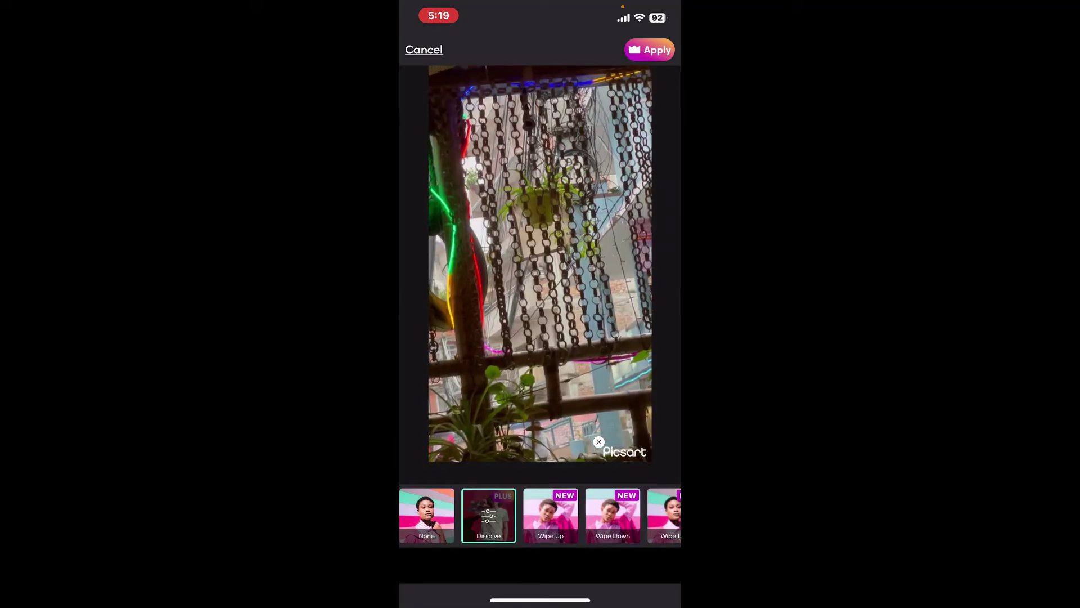
pyautogui.moveTo(642, 514); pyautogui.dragTo(439, 515)
pyautogui.click(540, 514)
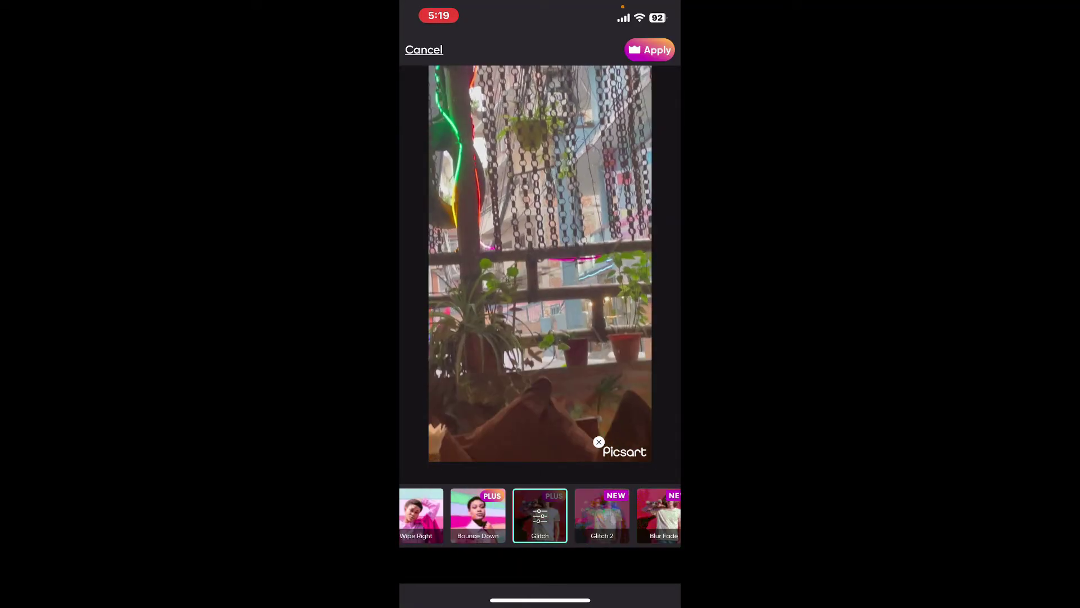
pyautogui.moveTo(641, 515); pyautogui.dragTo(473, 515)
pyautogui.click(598, 515)
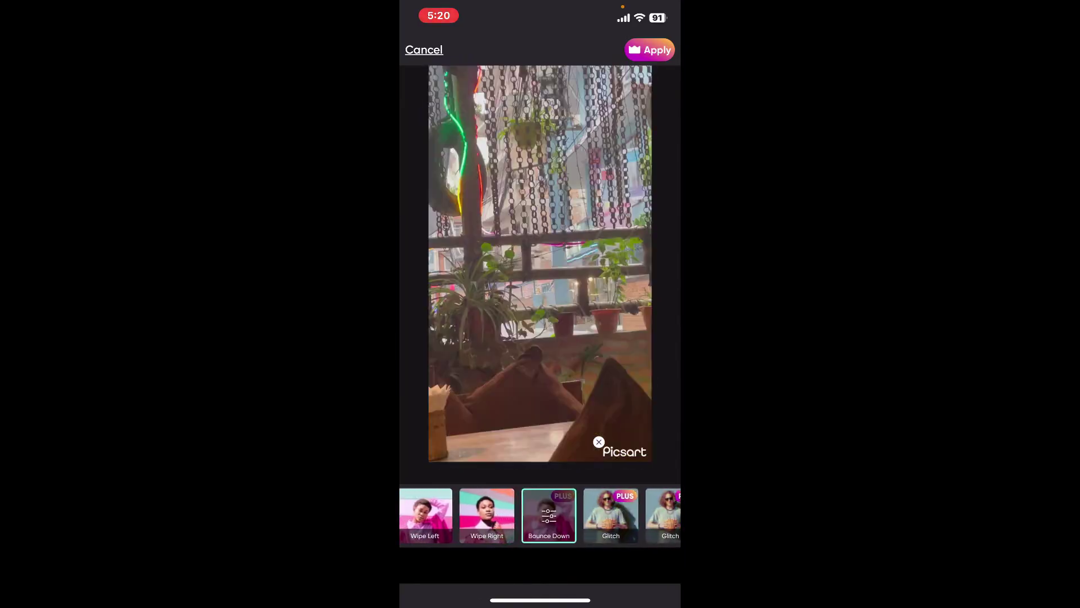
pyautogui.click(608, 515)
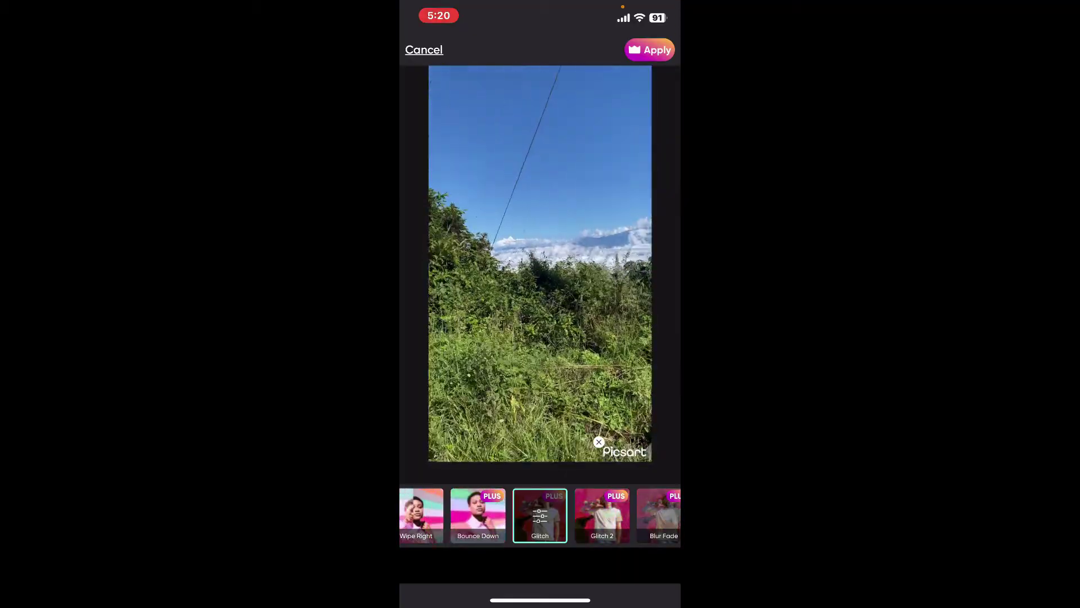
pyautogui.hscroll(-5, 540, 515)
# Step: Compare Wipe Down with Wipe Up, then apply Wipe Down to the join
pyautogui.click(613, 514)
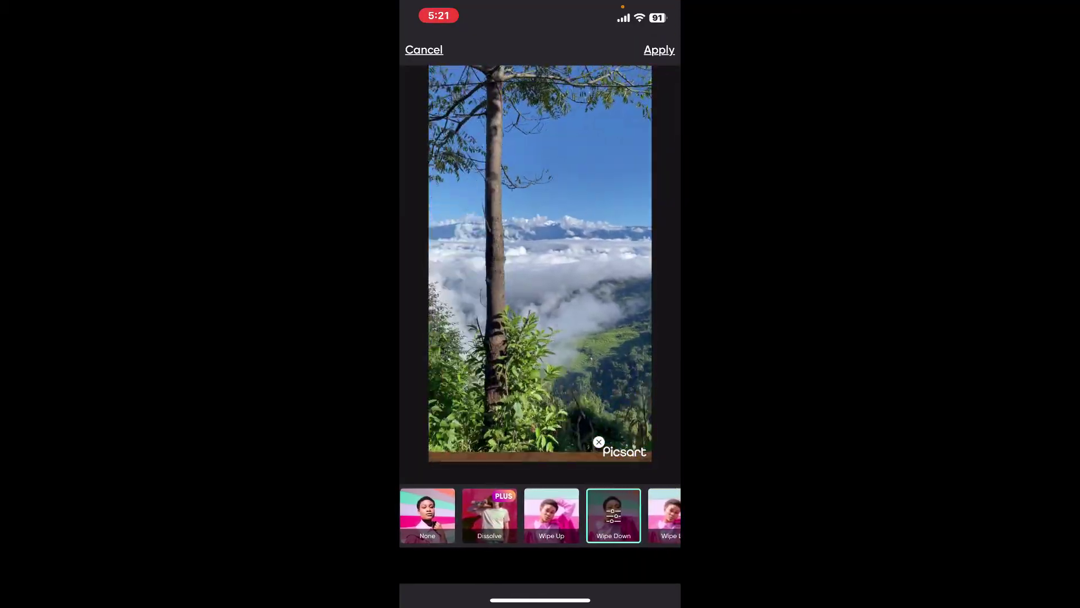
pyautogui.click(551, 515)
pyautogui.click(612, 515)
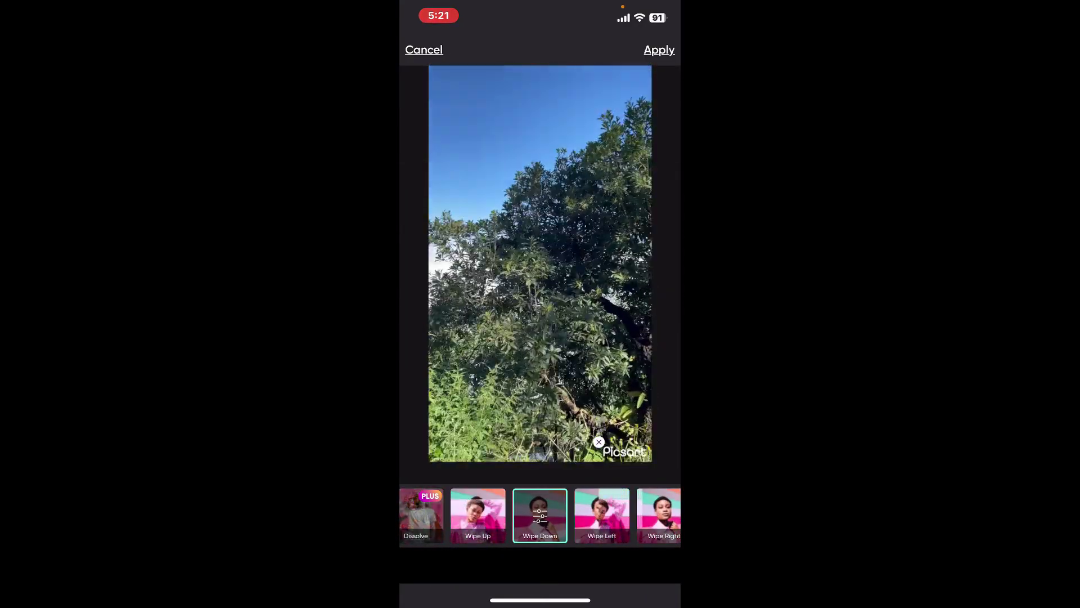
pyautogui.click(659, 49)
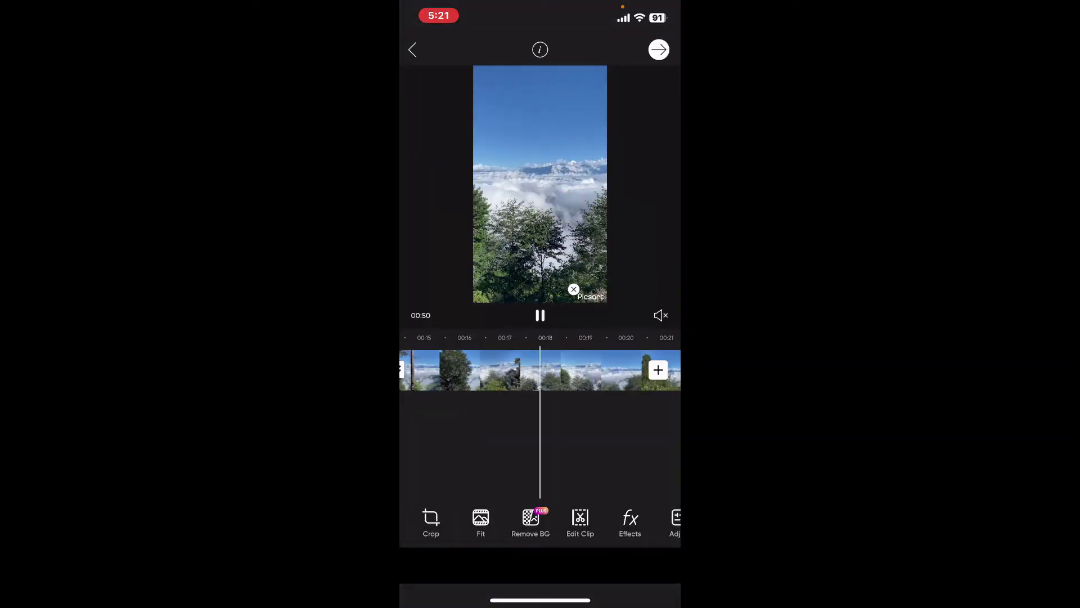
# Step: Scrub the timeline forward to preview the gym clip
pyautogui.moveTo(624, 371)
pyautogui.mouseDown()
pyautogui.moveTo(439, 372)
pyautogui.moveTo(592, 372)
pyautogui.mouseUp()
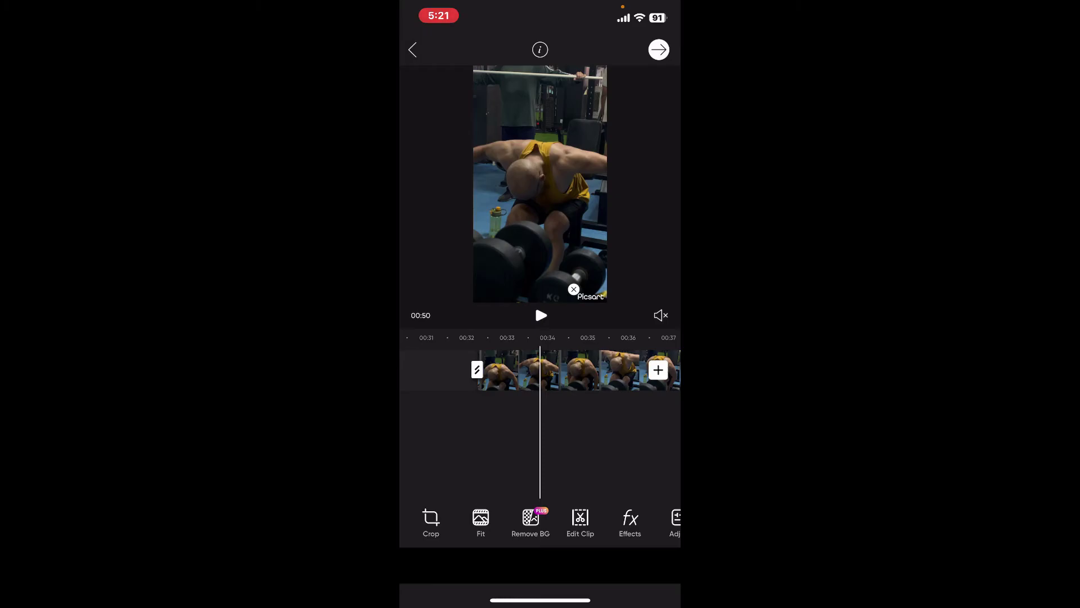